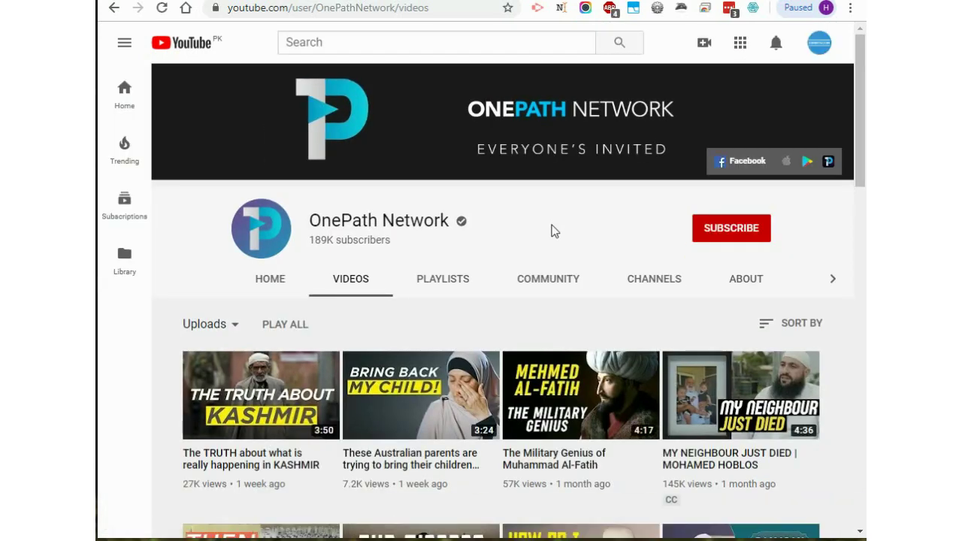
Open DevTools on the OnePath Network videos page and show the Console.
right_click(552, 231)
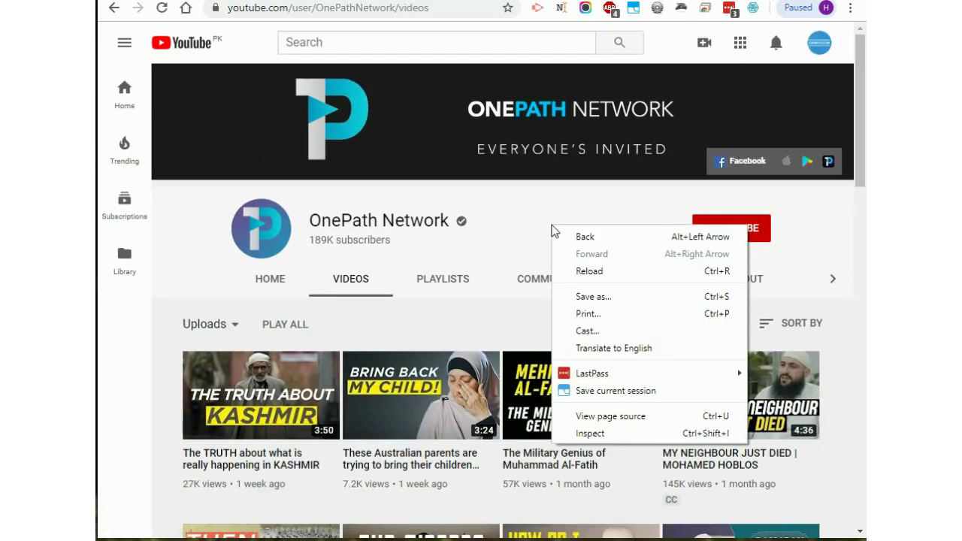
left_click(621, 432)
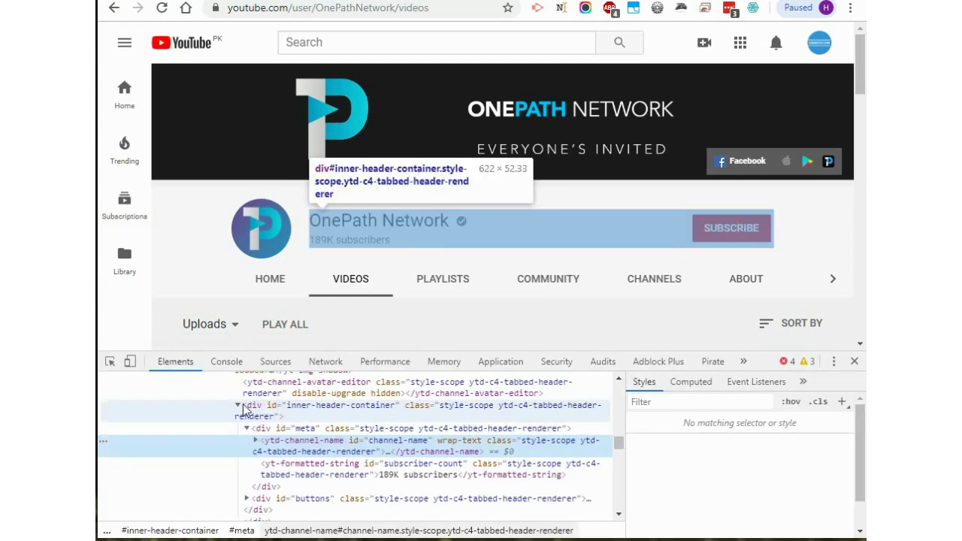
left_click(228, 364)
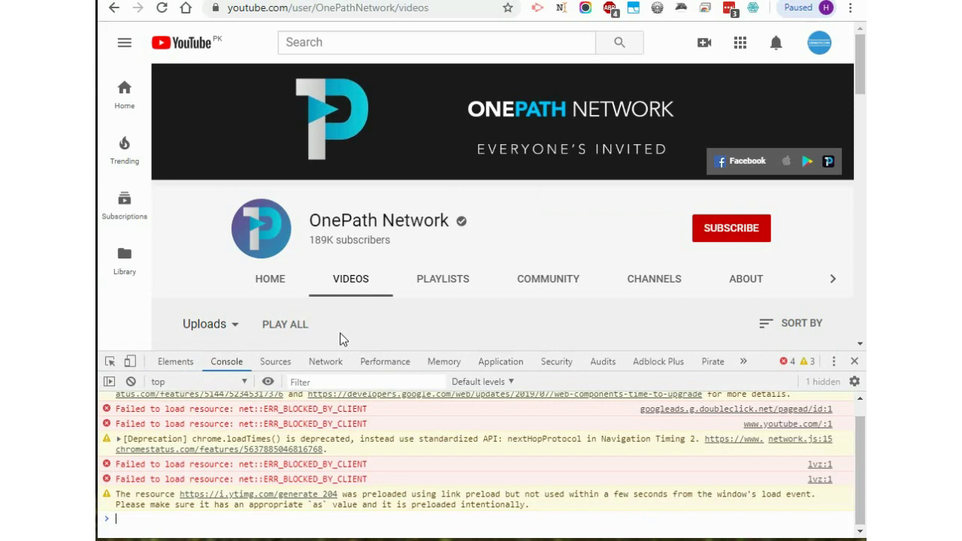
Reload the channel page and enter a setInterval command that scrolls down 1000 pixels every second.
left_click(164, 15)
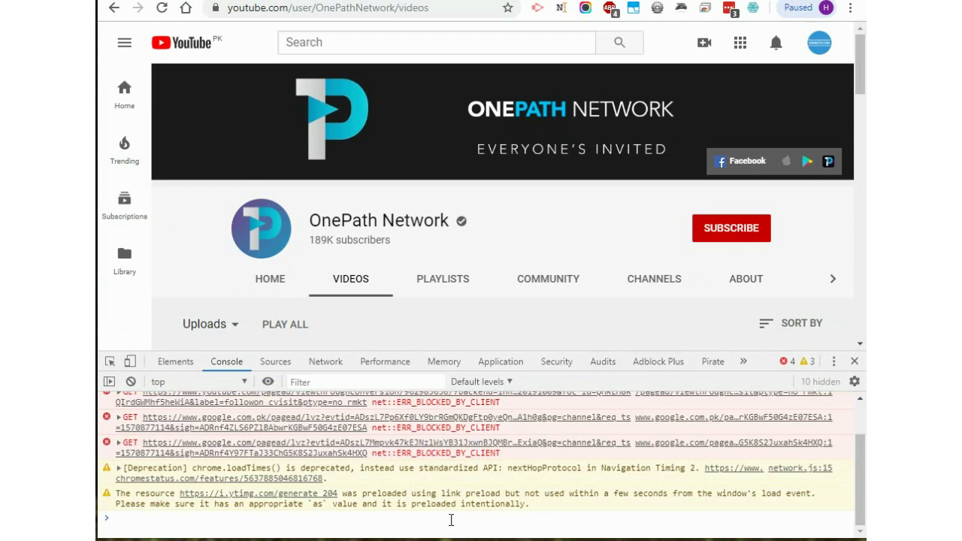
type("var scroll = setInterval(function(){ window.scrollBy(0, 1000)}, 1000);")
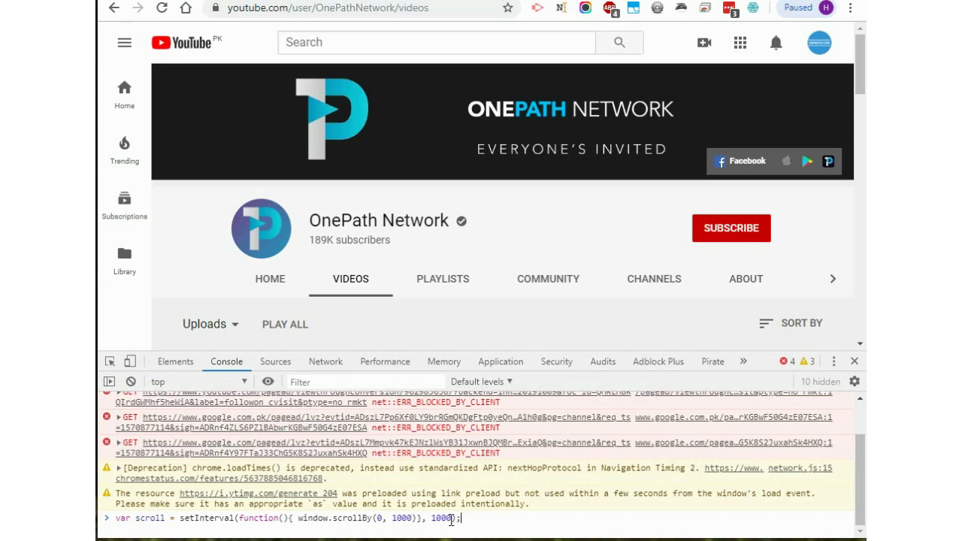
Run the auto-scroll command until the list reaches the five-year-old uploads.
key("Return")
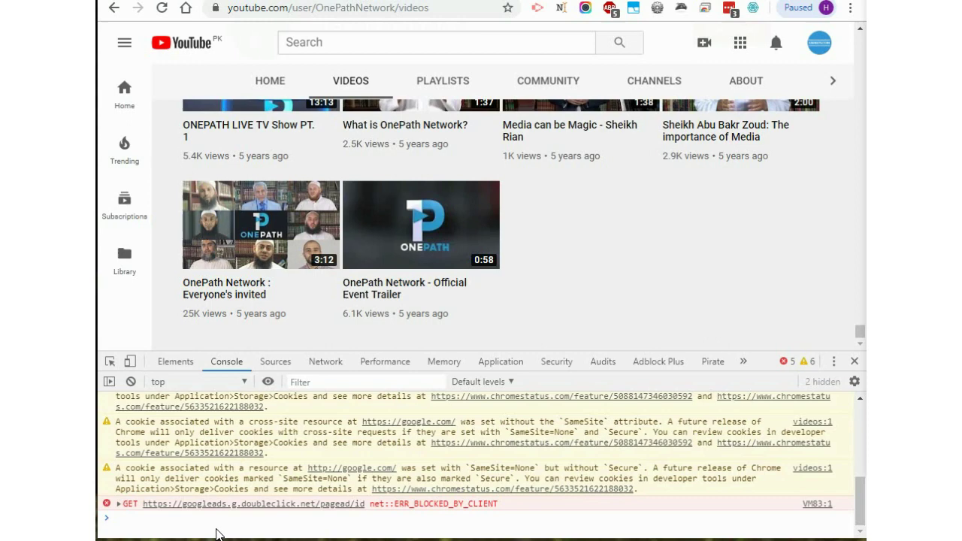
Run the pasted clearInterval/forEach script printing each title with its URL, then select all output.
left_click(214, 520)
type("window.clearInterval(scroll); console.clear(); urls = $$('a'); urls.forEach(function(v,i,a){if (v.id==\"video-title\"){console.log('\\t'+v.title+'\\t'+v.href+'\\t')}});")
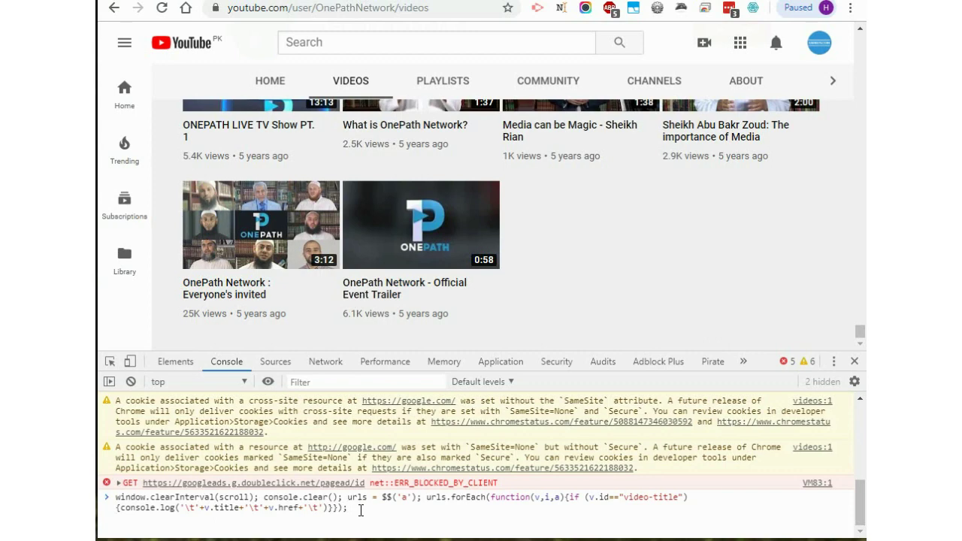
key("Return")
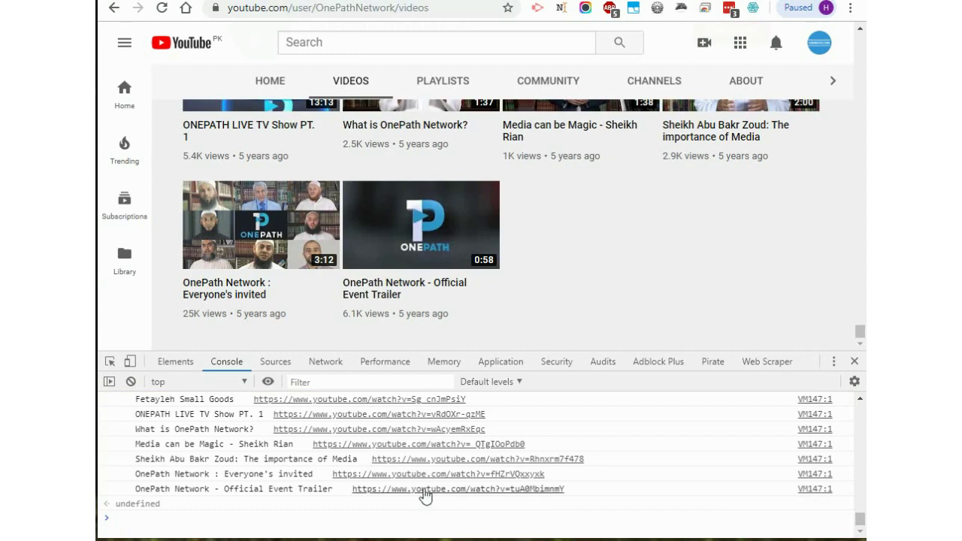
scroll(425, 496, "up", 3)
scroll(425, 496, "up", 1)
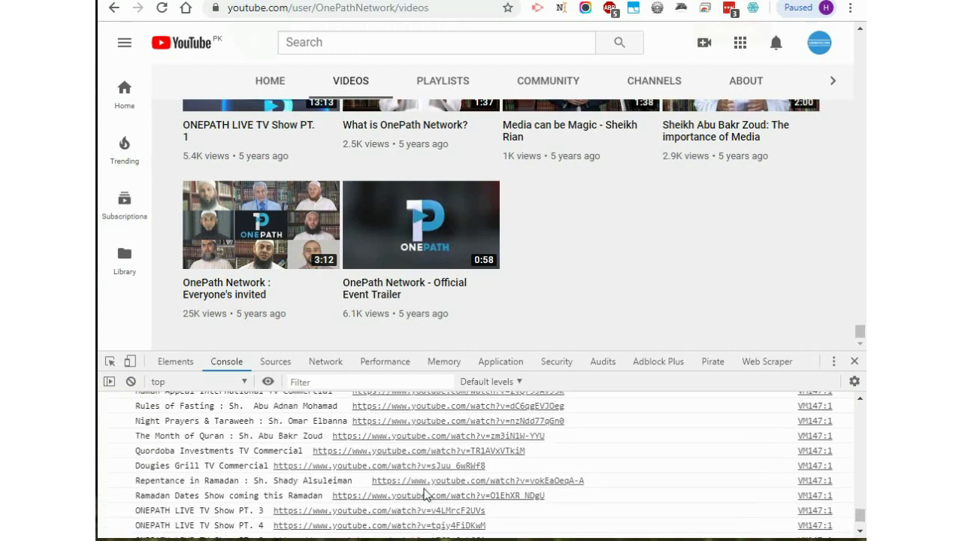
scroll(426, 496, "up", 3)
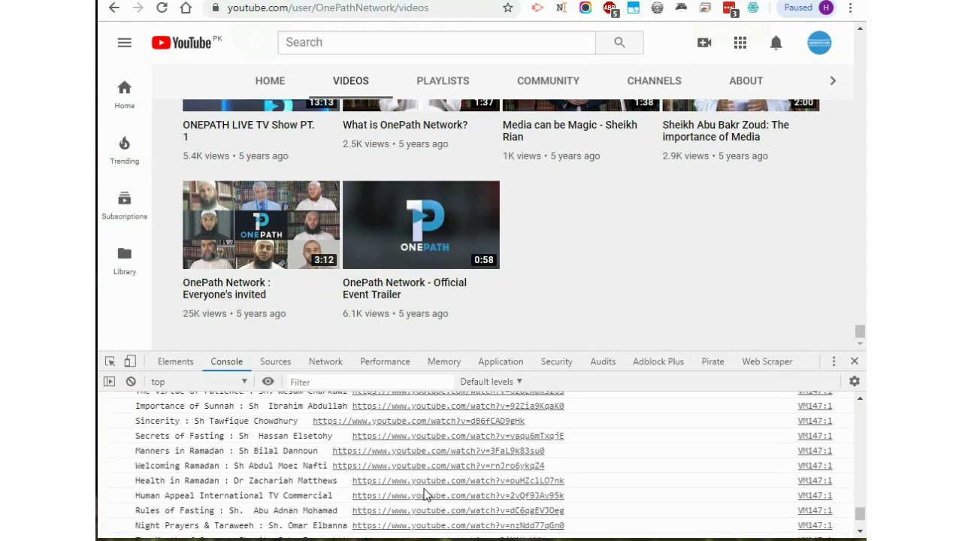
scroll(426, 495, "up", 1)
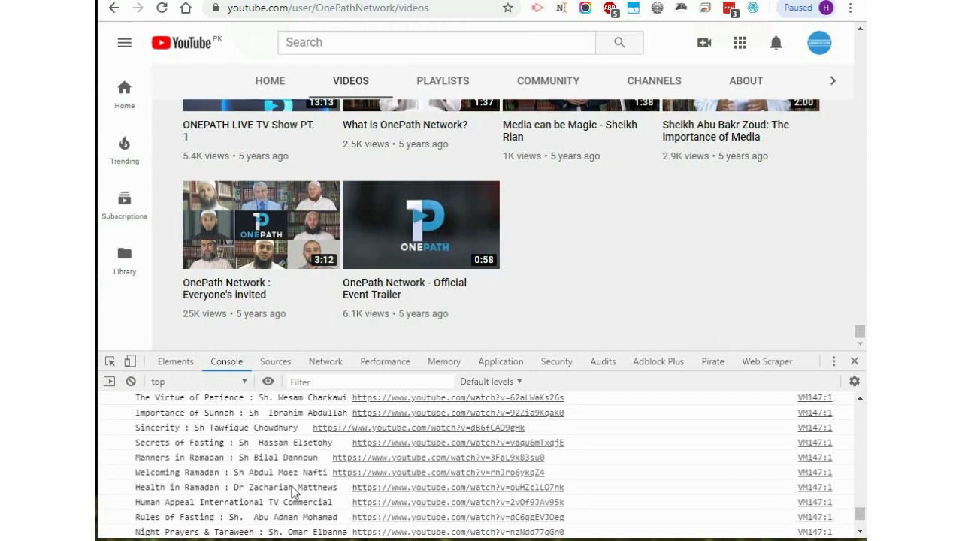
scroll(292, 493, "down", 5)
scroll(293, 493, "down", 1)
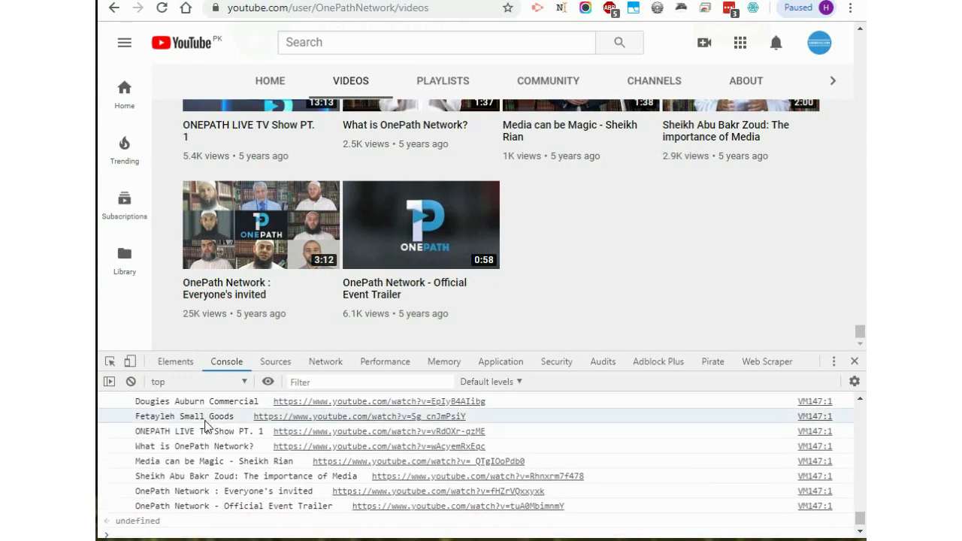
key("ctrl+a")
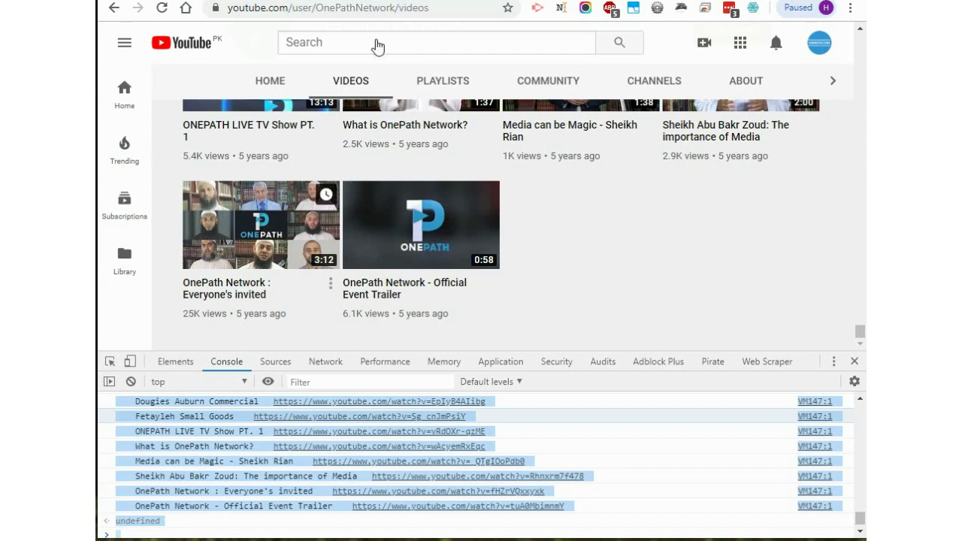
Paste the copied titles and watch URLs into the blank Google Sheets spreadsheet.
left_click(519, 3)
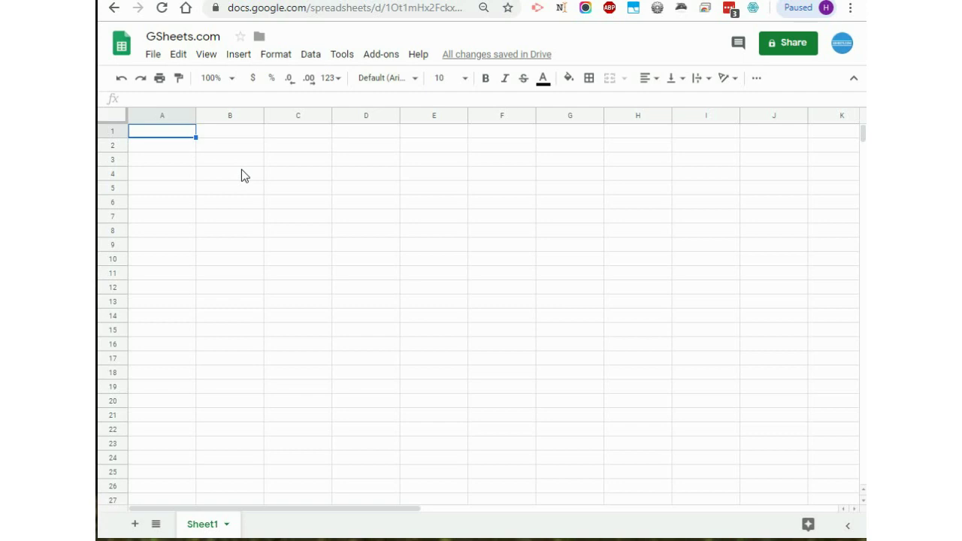
key("ctrl+v")
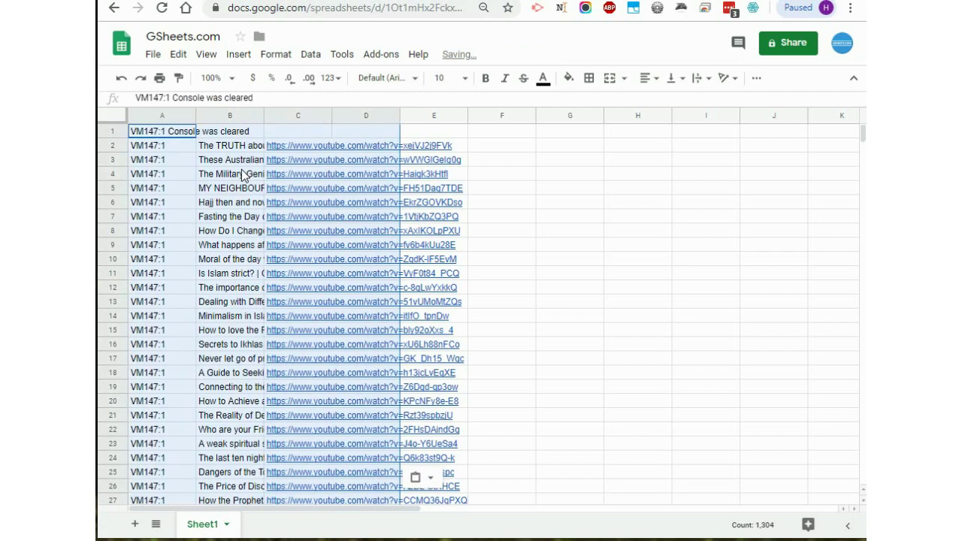
left_click(522, 183)
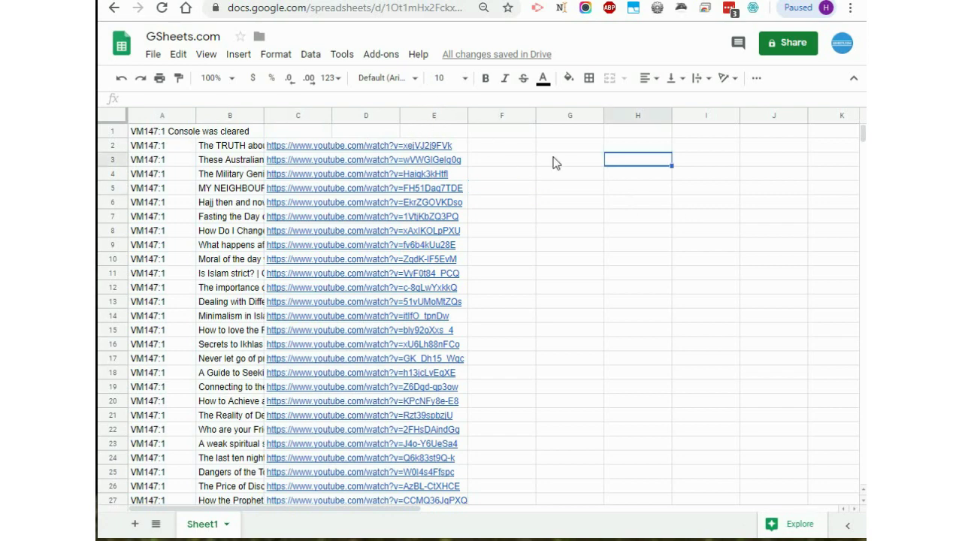
Delete column A of VM147:1 labels and scroll down to check the title–URL rows.
right_click(158, 116)
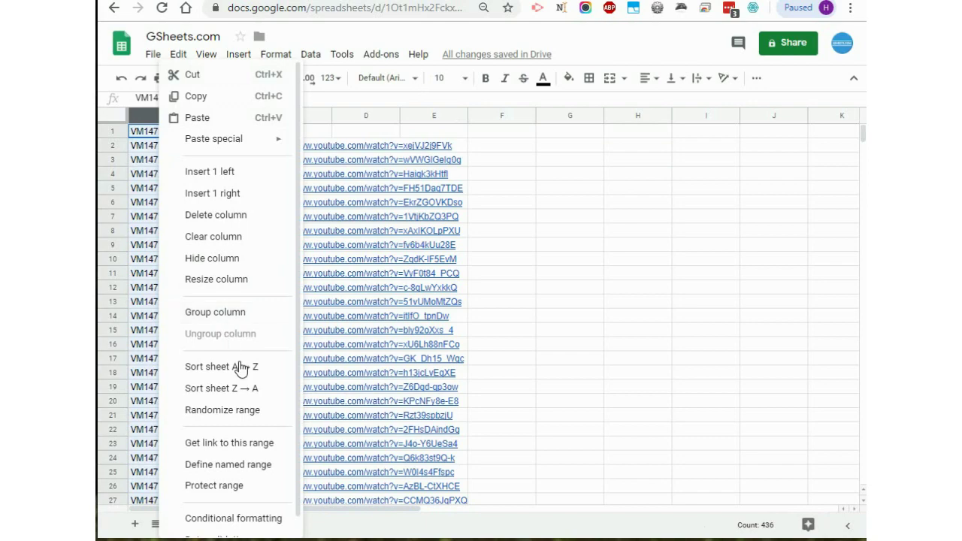
left_click(230, 217)
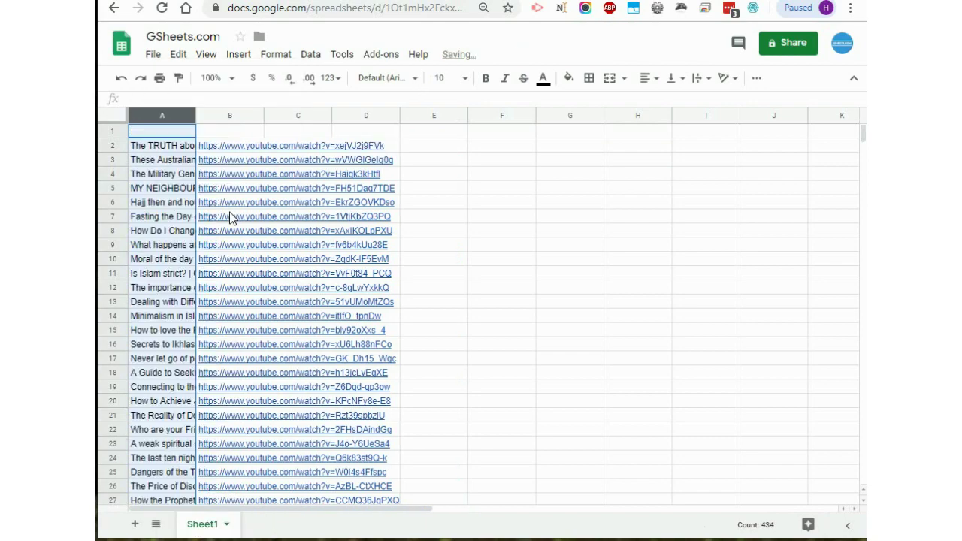
left_click(458, 213)
scroll(458, 214, "down", 4)
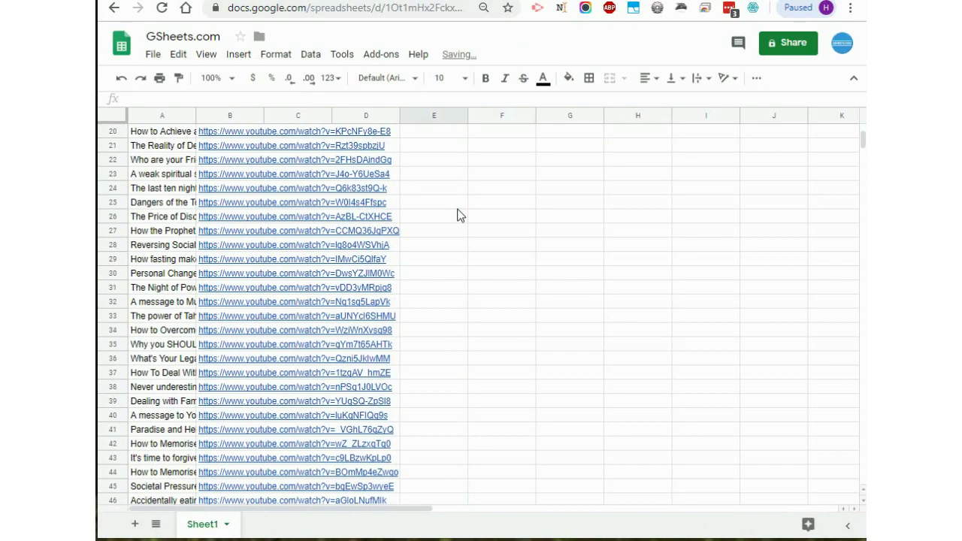
scroll(458, 215, "down", 5)
scroll(458, 214, "down", 5)
scroll(458, 215, "down", 4)
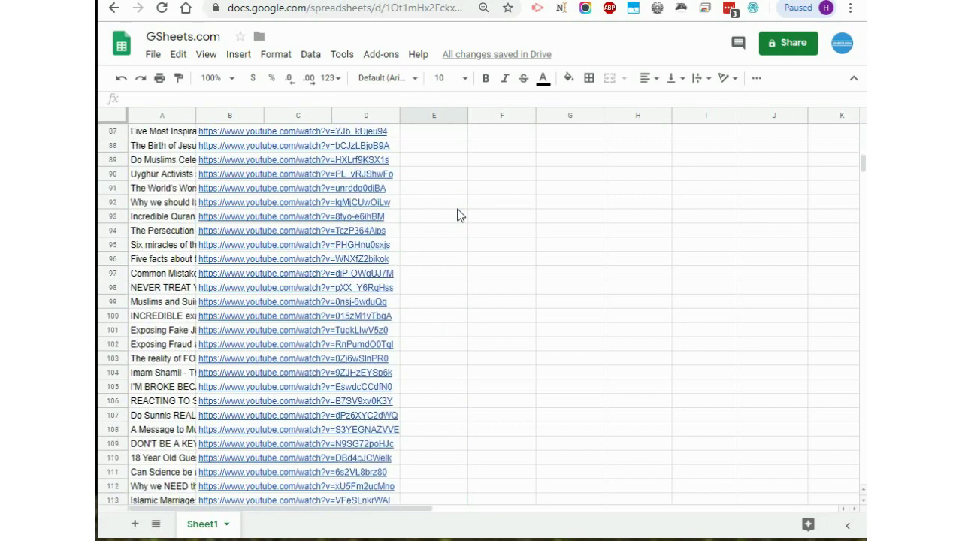